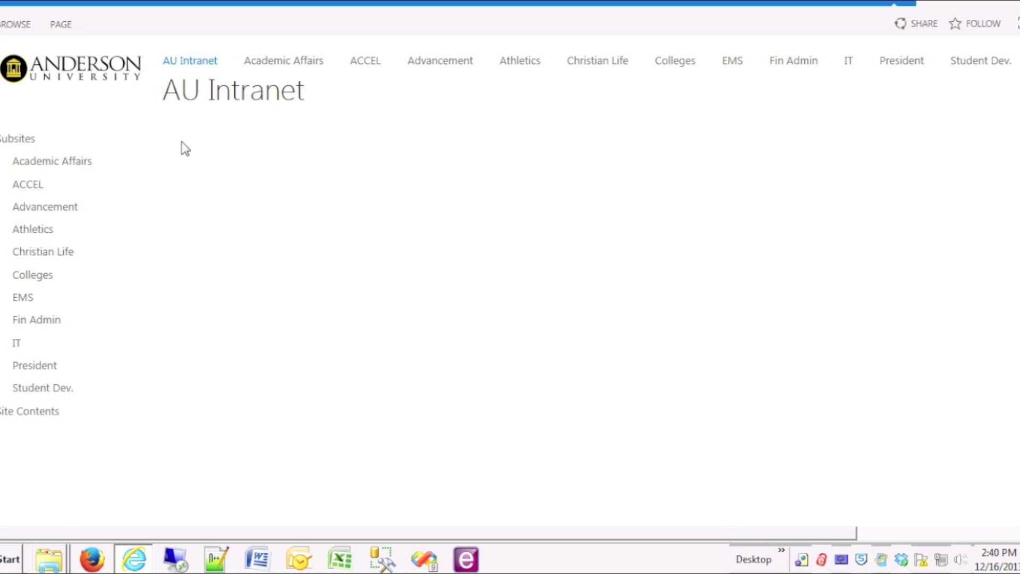
Go to the IT subsite and into the Information Technology (Private) site
click(849, 61)
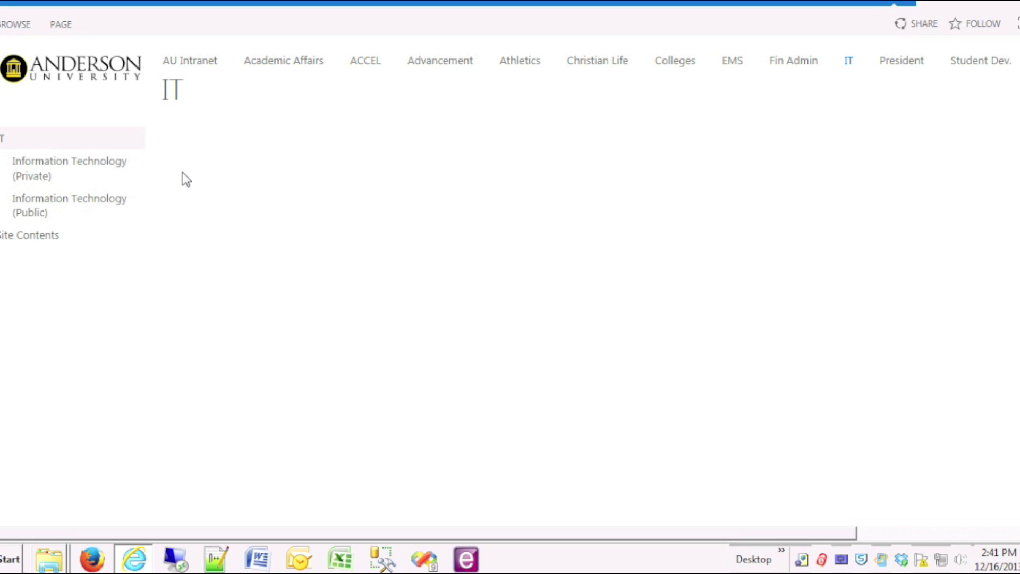
click(96, 177)
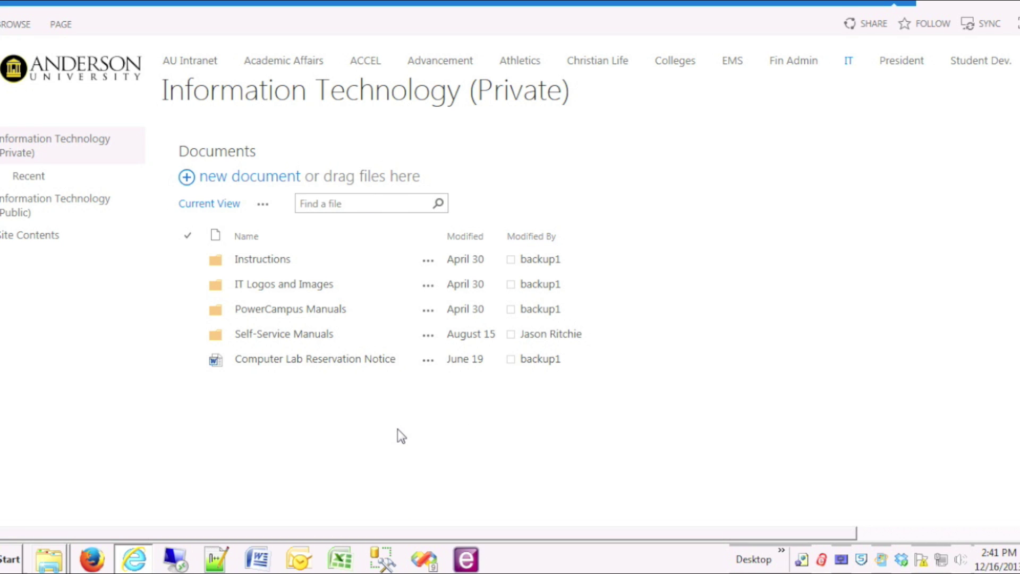
Enter the Documents library of the private IT site
click(221, 152)
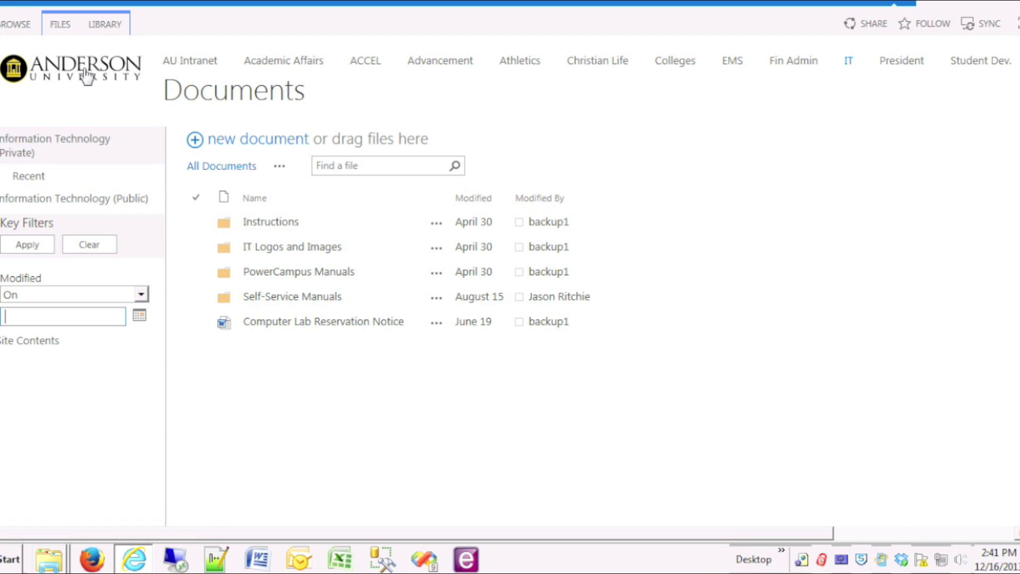
Create a new folder named 'Test Folder' in the Documents library and enter it
click(60, 25)
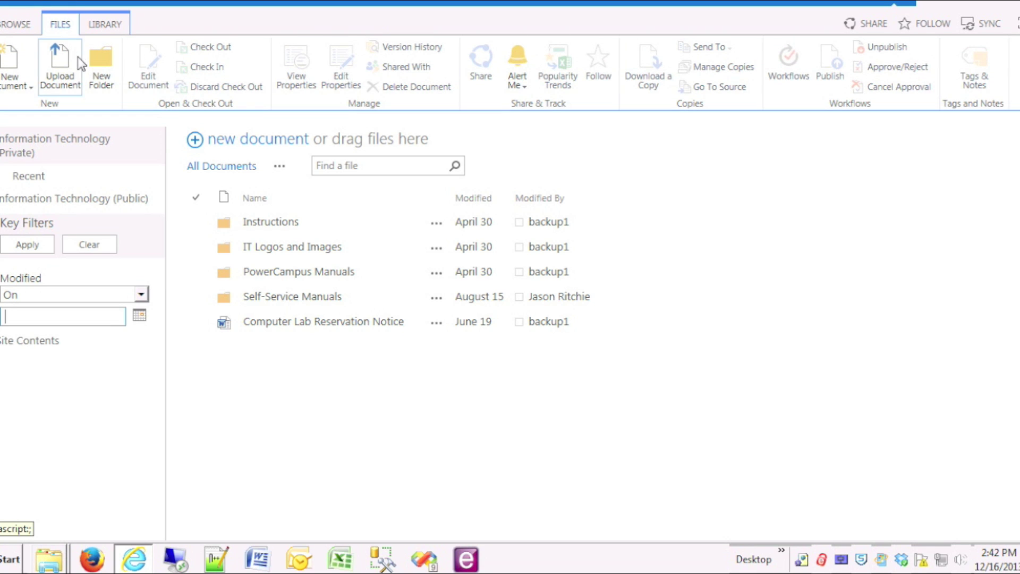
click(109, 61)
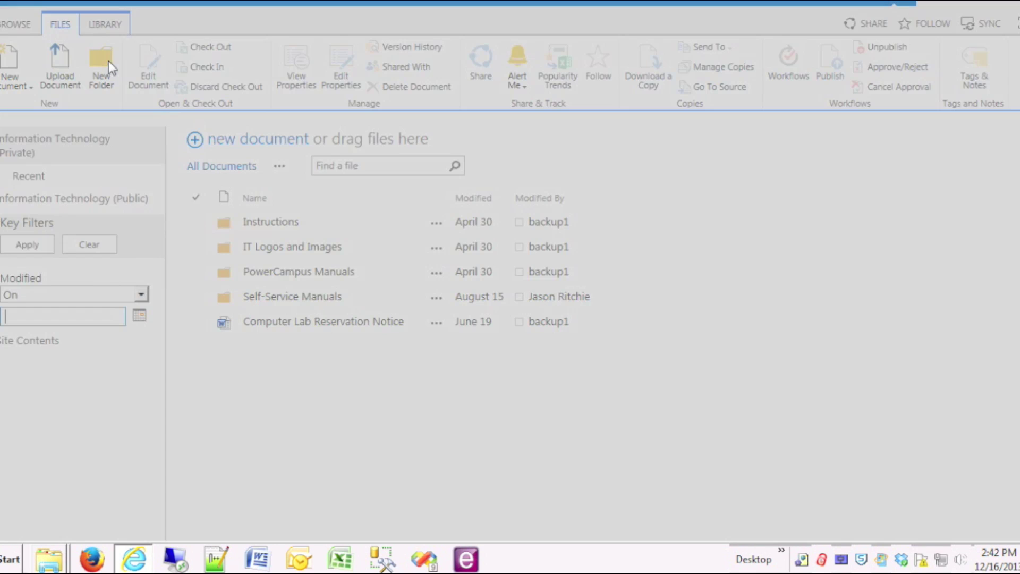
click(382, 246)
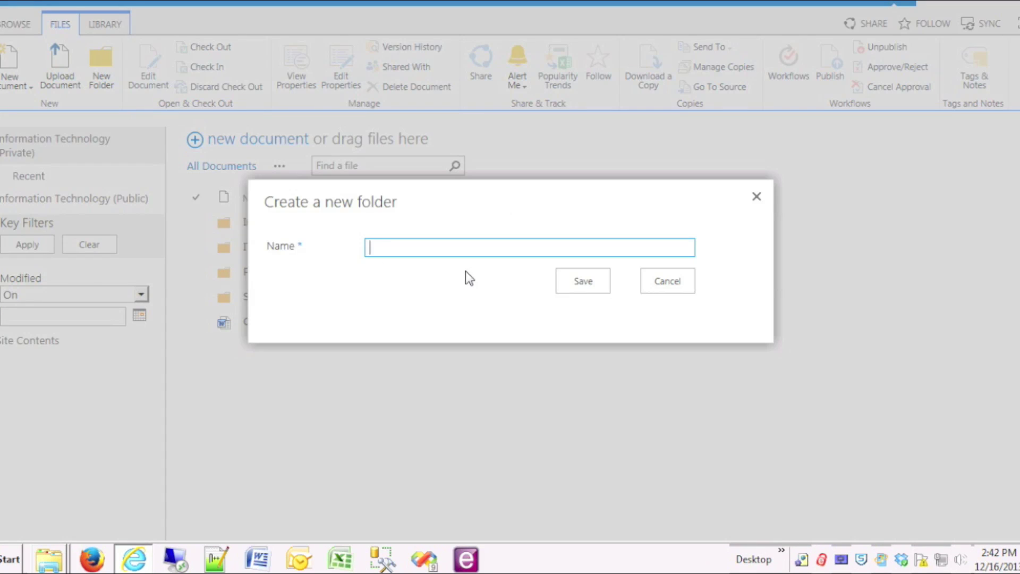
text(Test F)
text(older)
click(583, 281)
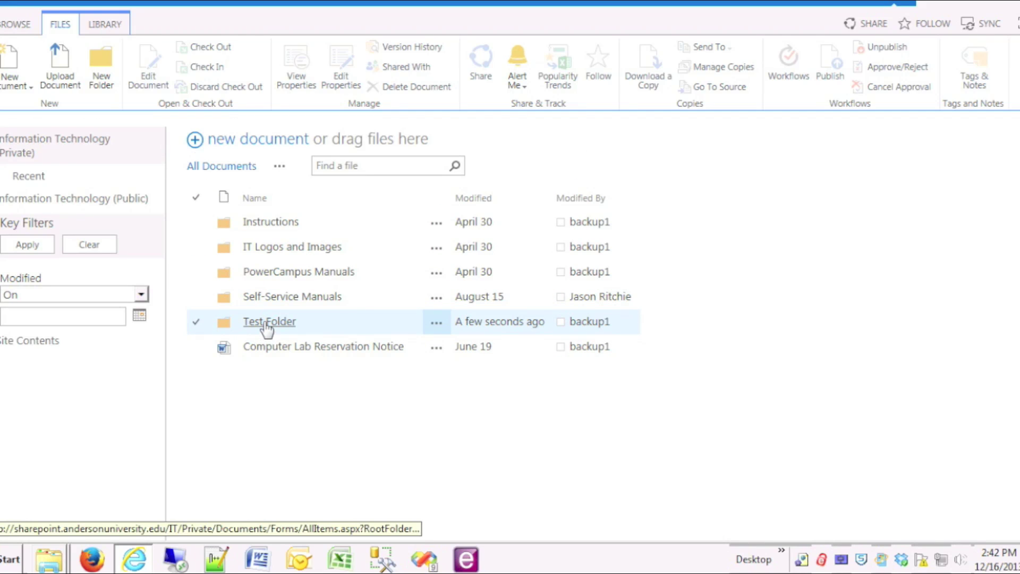
click(270, 321)
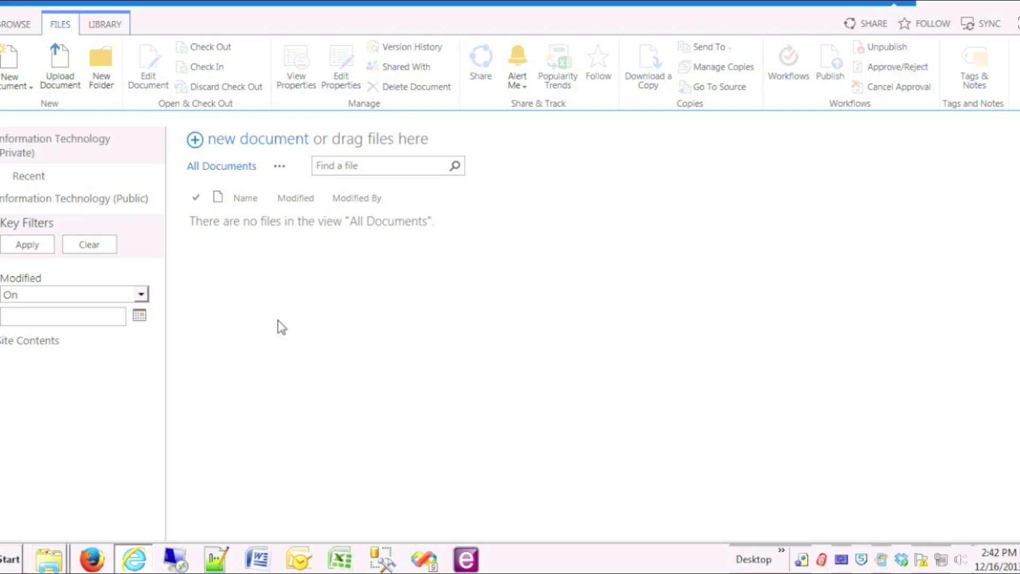
Show the LIBRARY ribbon commands while Test Folder is open
click(106, 24)
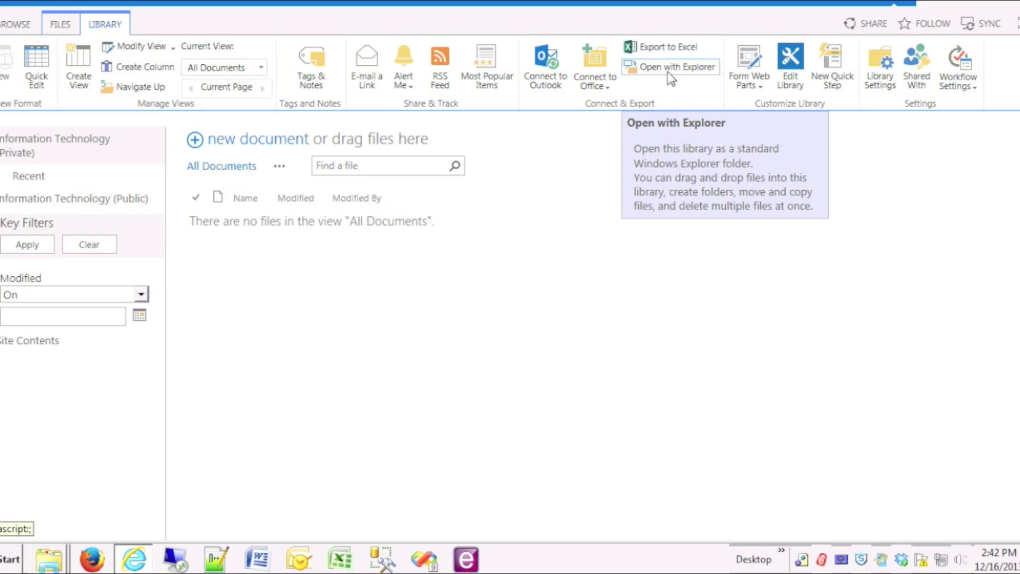
Open Test Folder with Explorer and position that window on the right of the screen
click(669, 67)
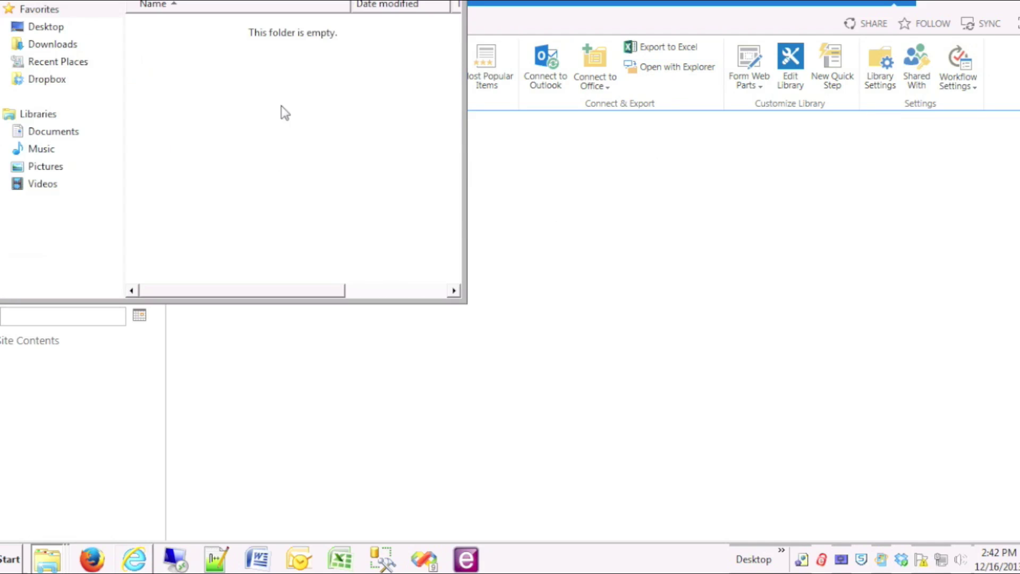
drag(419, 75, 734, 144)
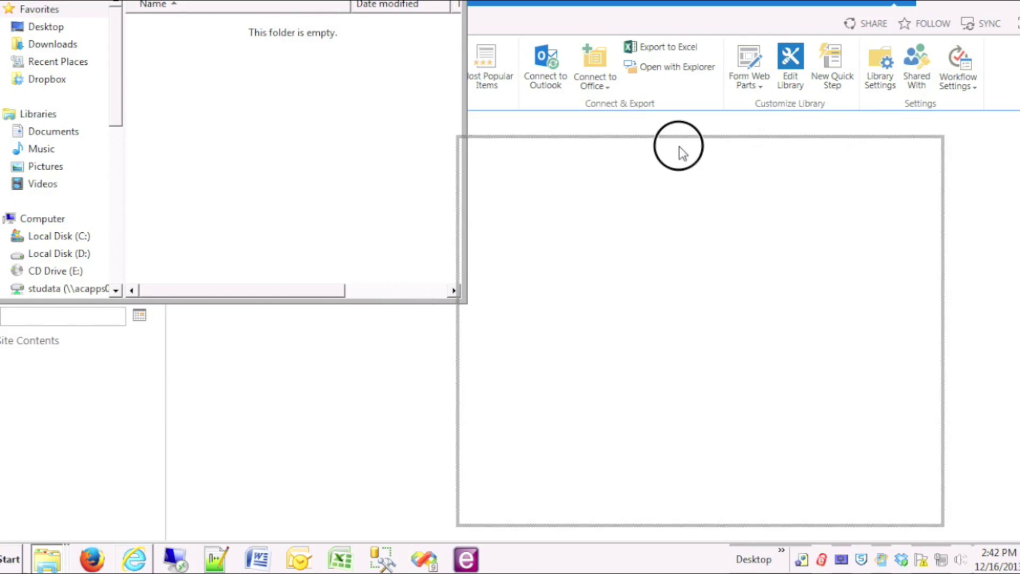
drag(734, 145, 735, 145)
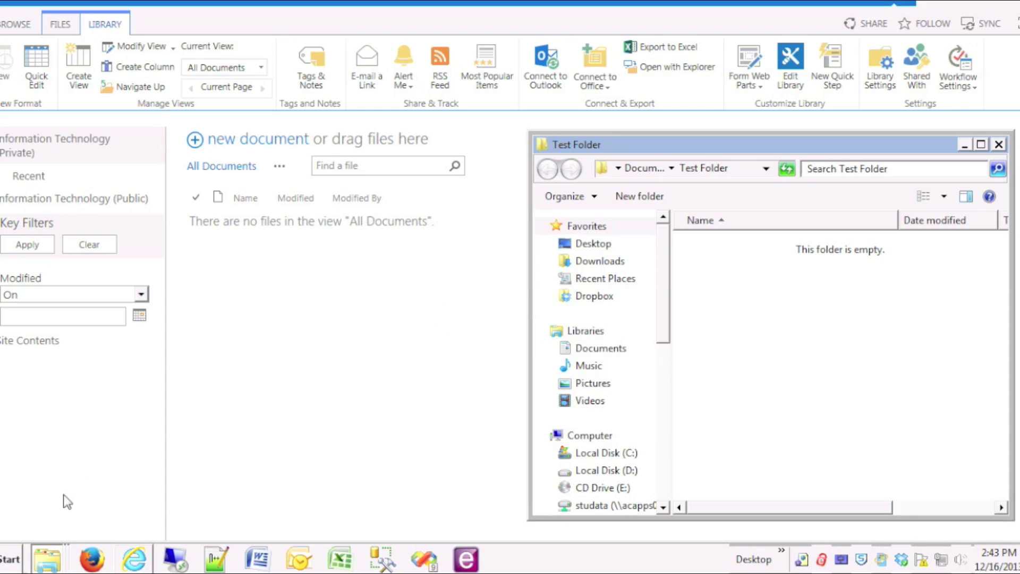
click(49, 562)
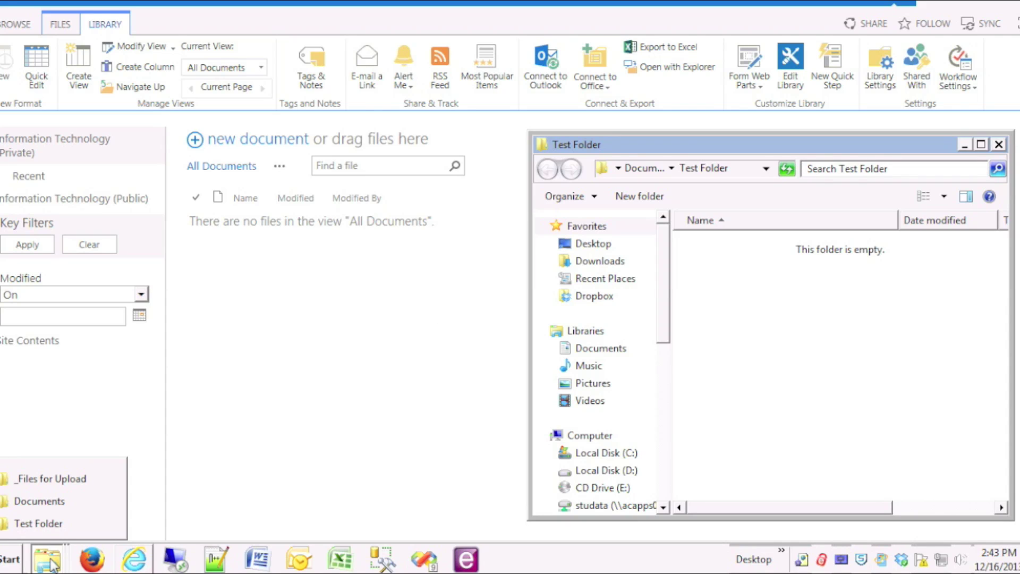
Open a second Explorer window on the left showing Documents > _Files for Upload
right_click(46, 561)
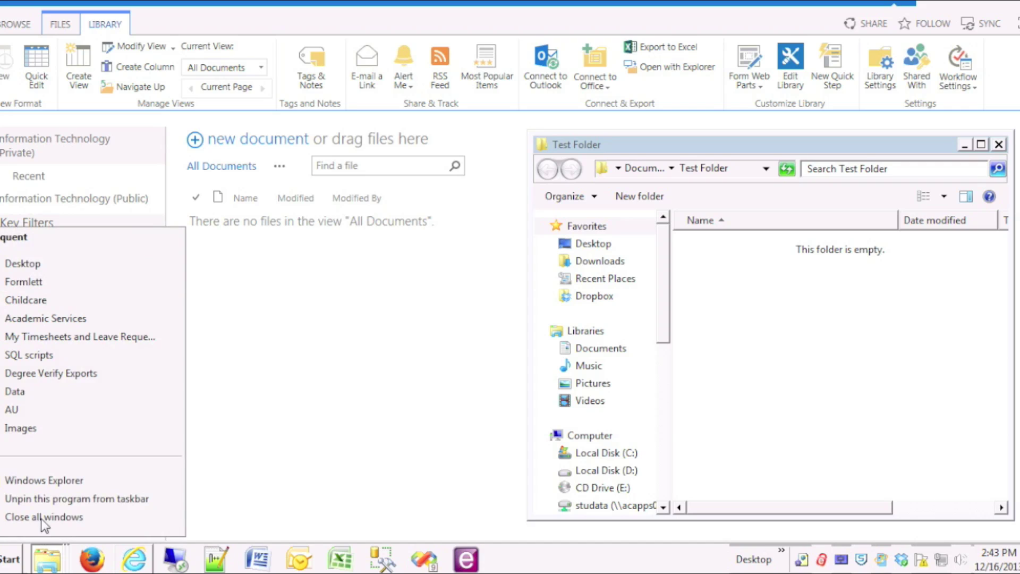
click(102, 486)
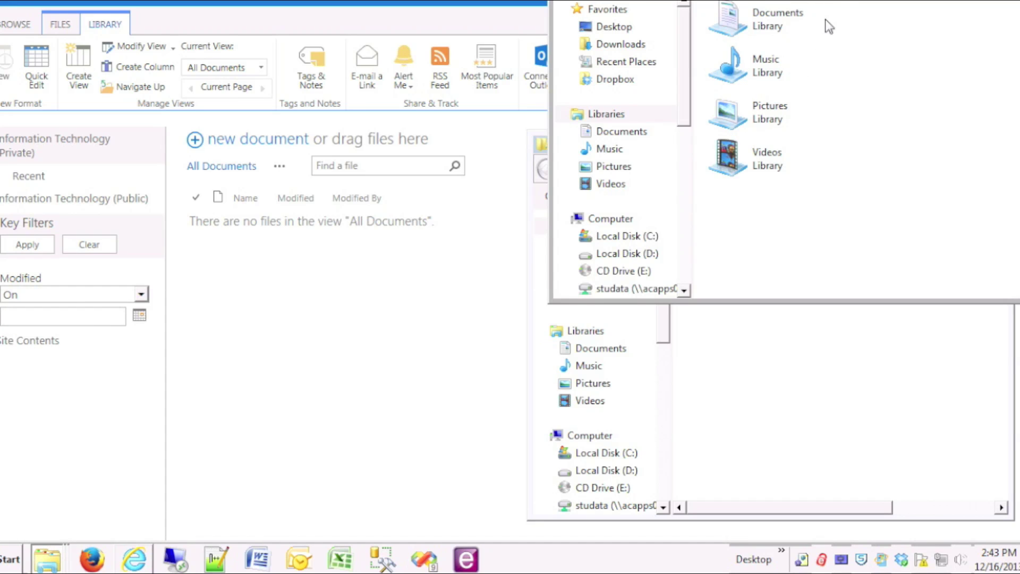
drag(677, 56, 327, 144)
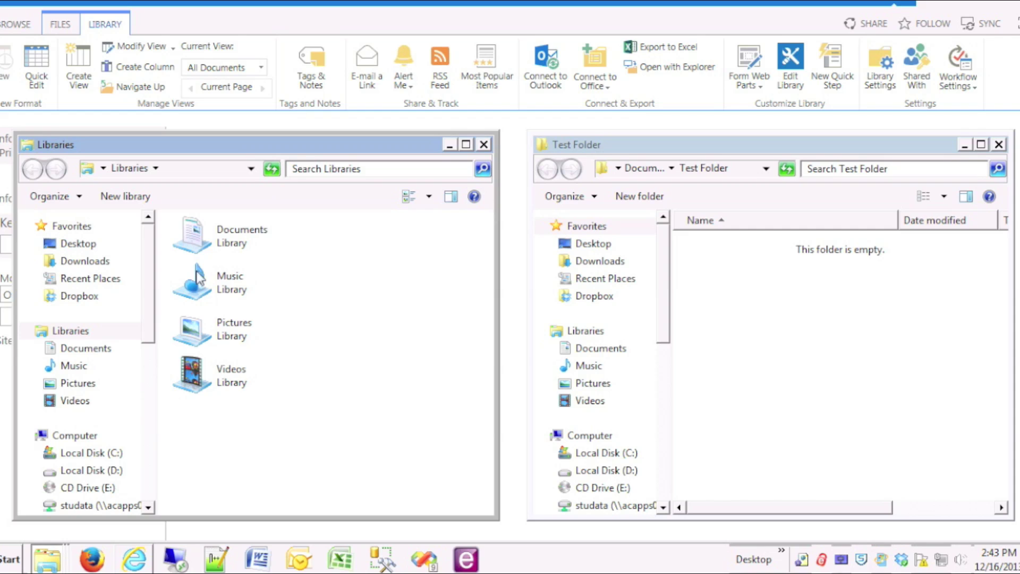
click(86, 348)
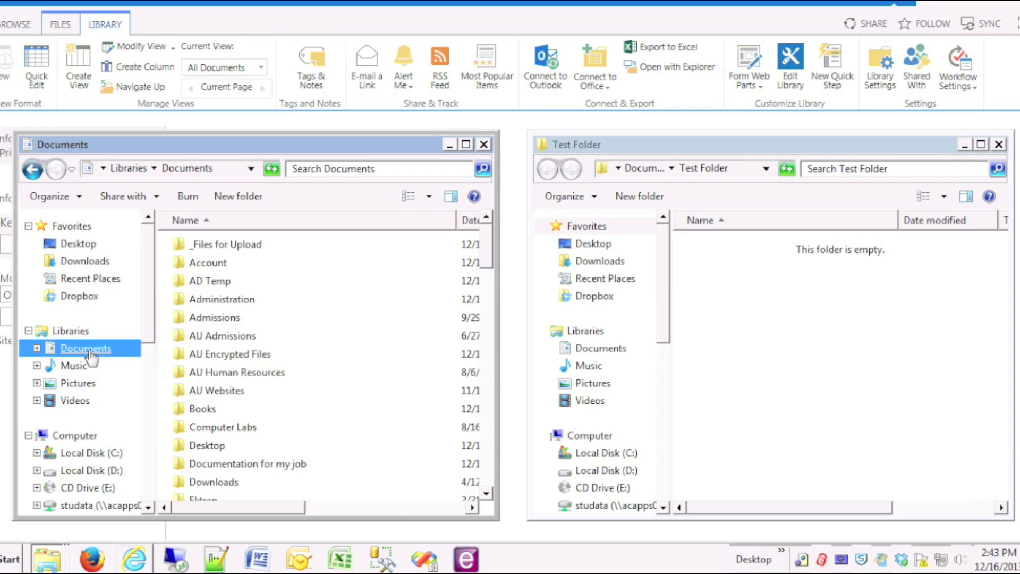
double_click(227, 245)
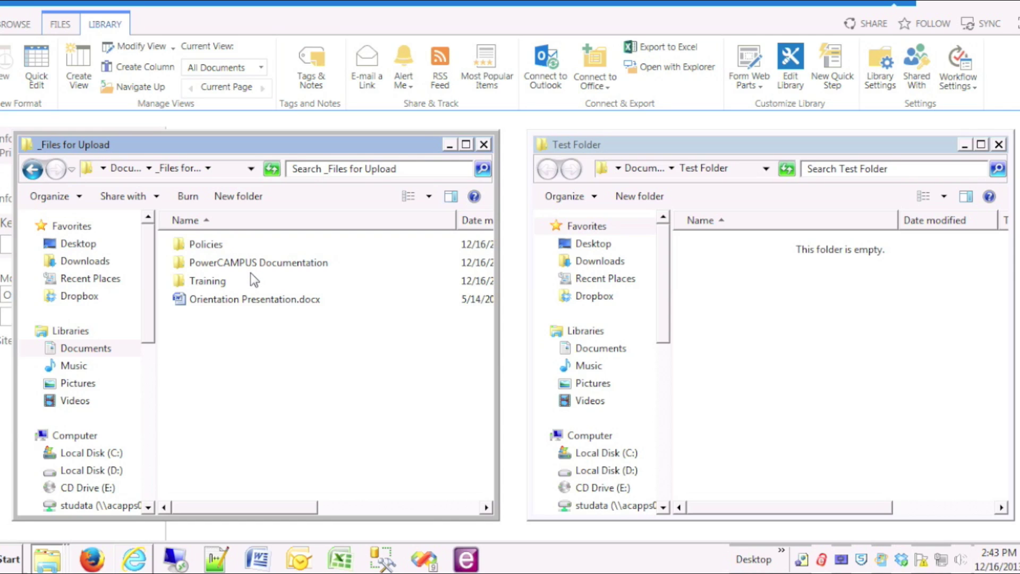
Drag Policies, PowerCAMPUS Documentation, Training and Orientation Presentation.docx into Test Folder, then close that window
mouse_move(244, 323)
mouse_down()
mouse_move(183, 246)
mouse_move(757, 304)
mouse_move(767, 291)
mouse_up()
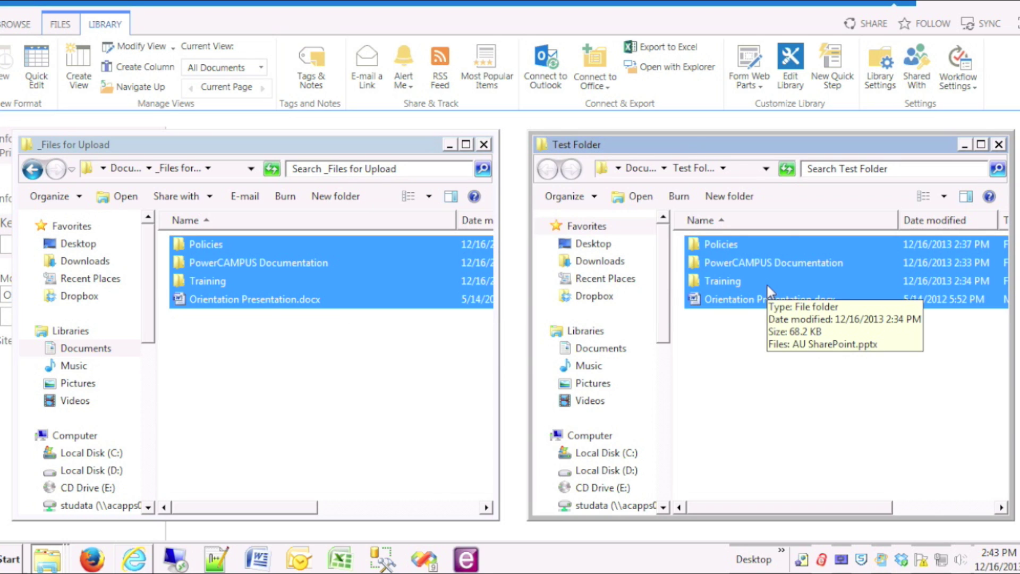
click(999, 144)
Close the _Files for Upload window, refresh SharePoint to list the uploads, and view the Policies folder
click(483, 144)
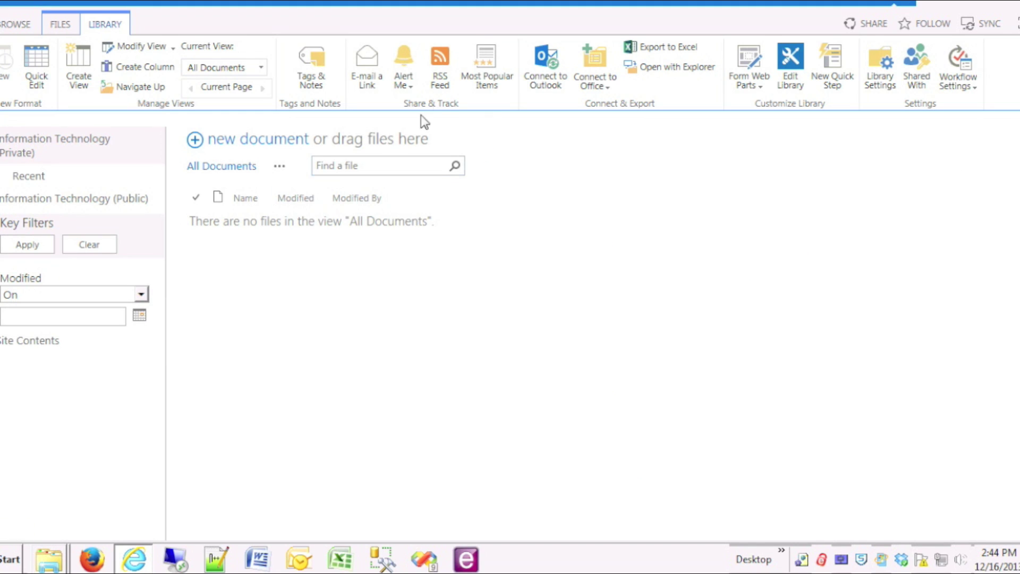
key(F5)
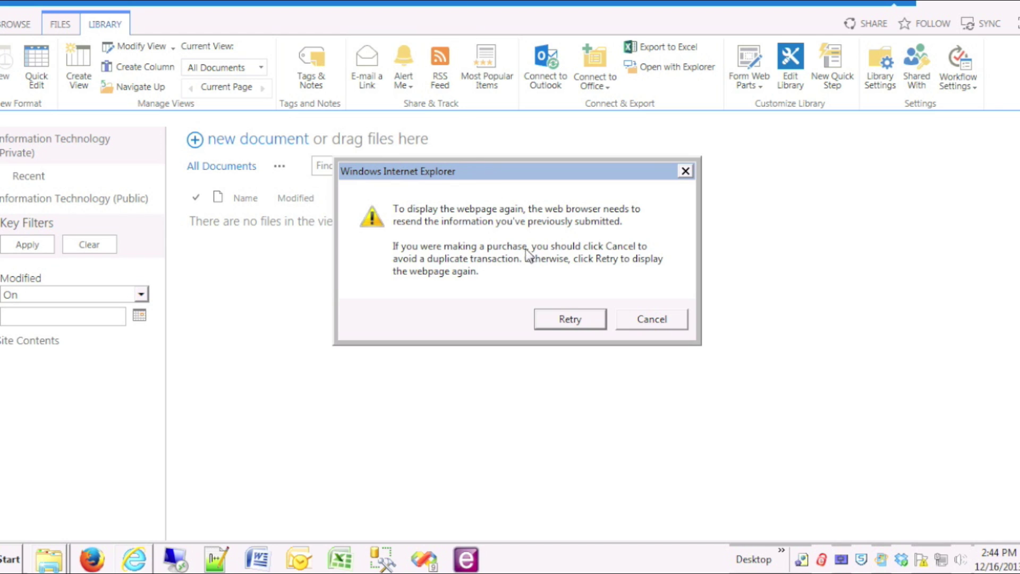
click(565, 319)
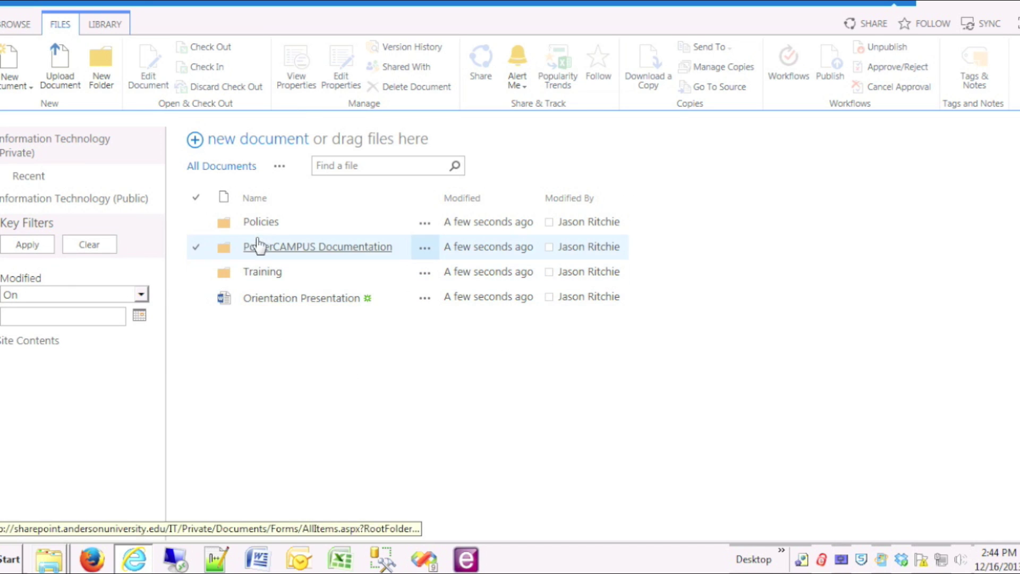
click(261, 222)
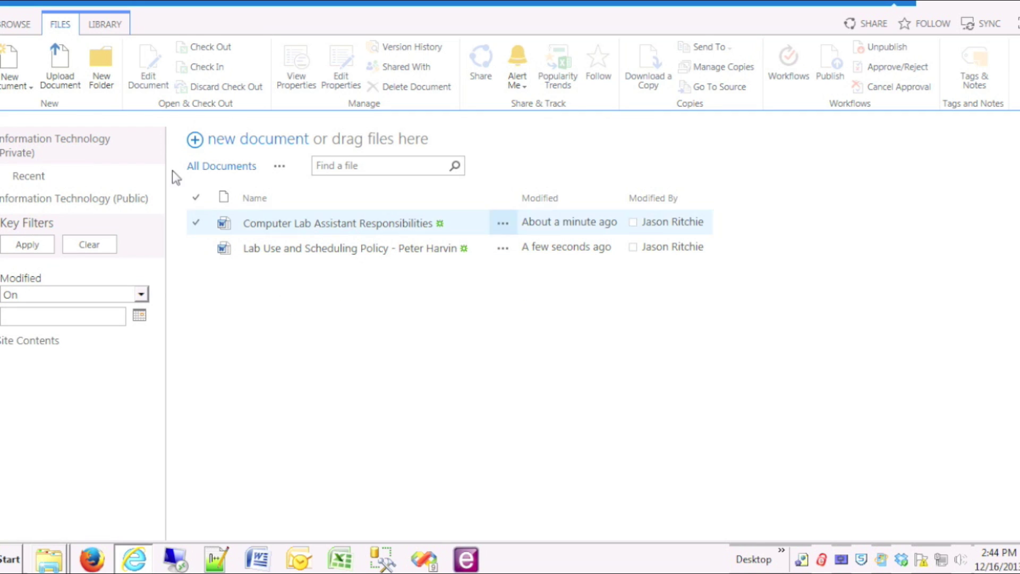
click(16, 23)
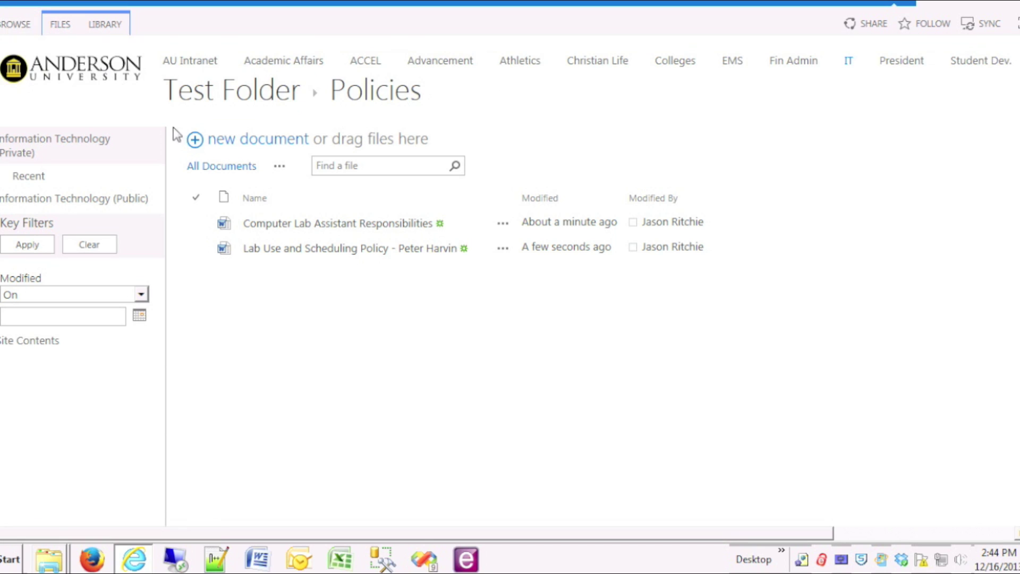